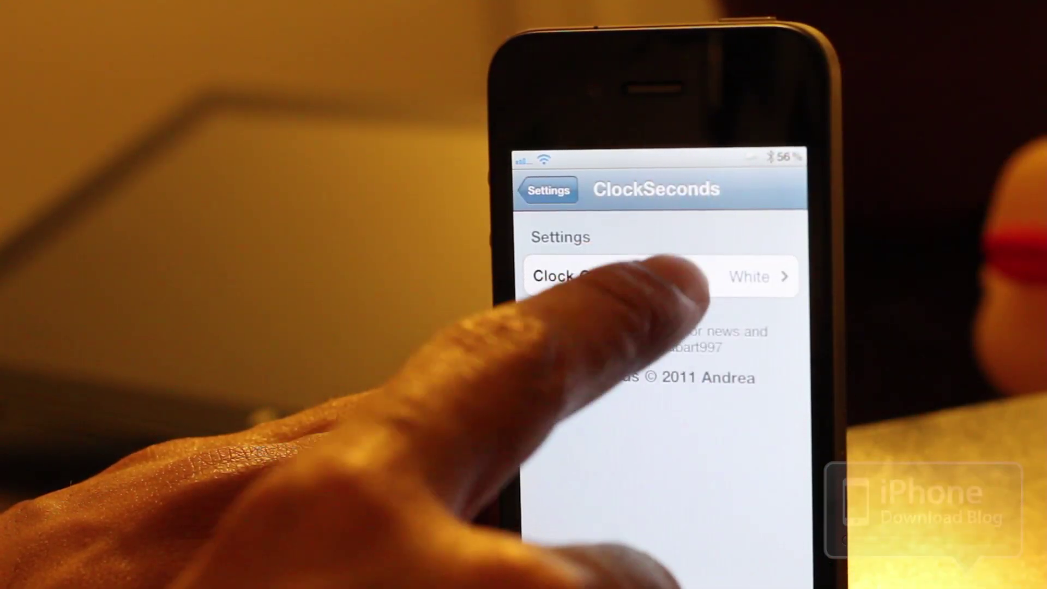
- Set the ClockSeconds Clock Color to Black instead of White
left_click(672, 276)
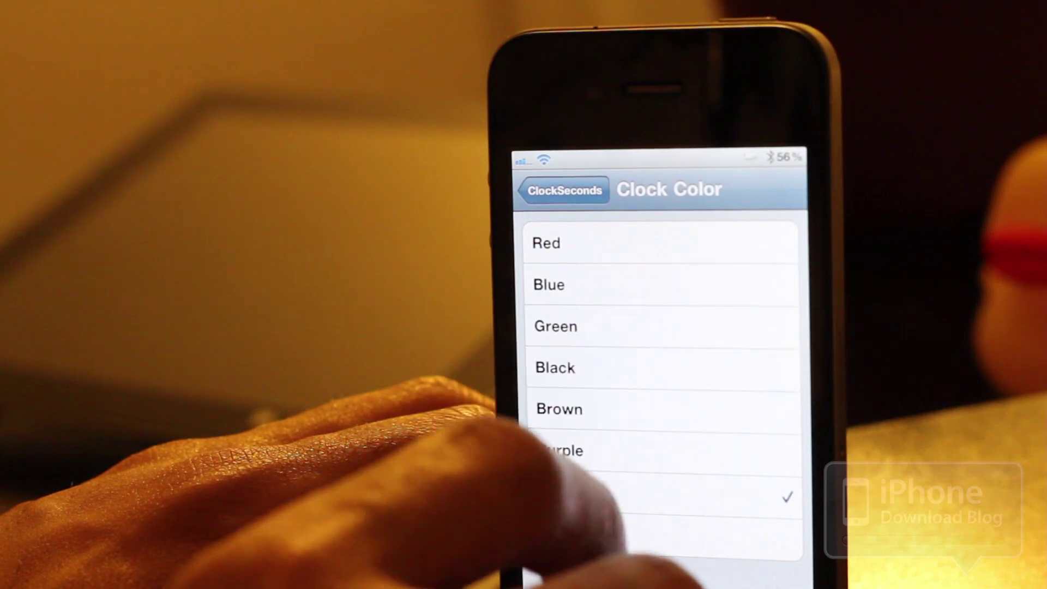
left_click(655, 368)
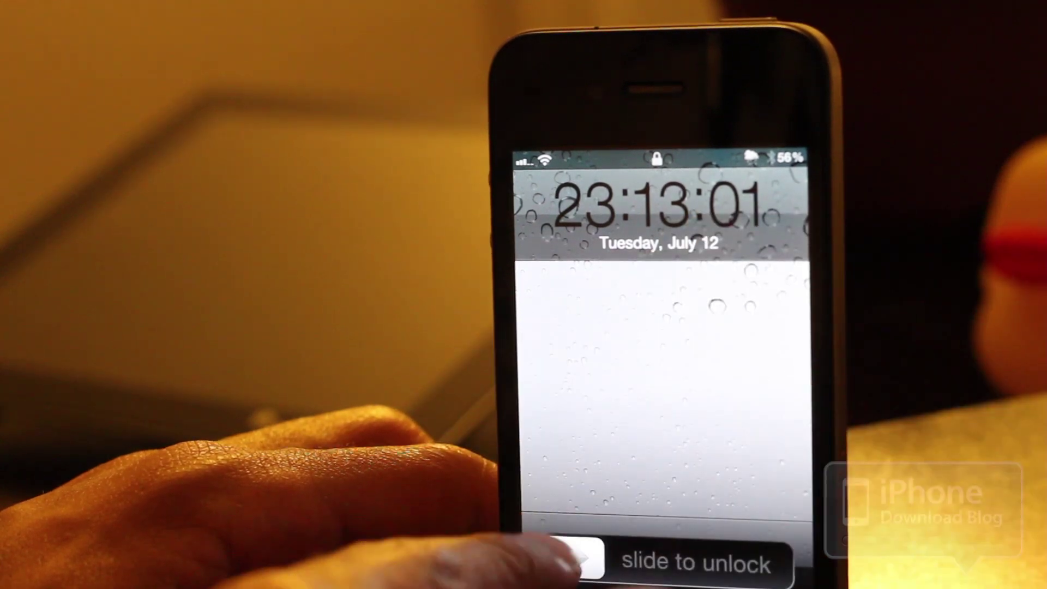
- Unlock the phone with slide-to-unlock to return to the Clock Color list
left_click_drag(577, 561, 761, 560)
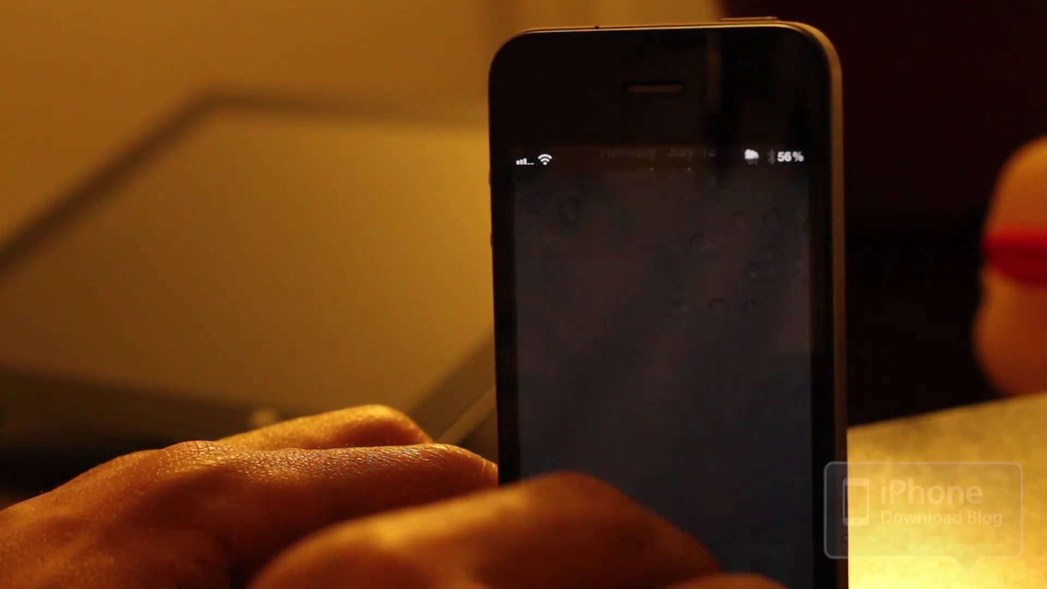